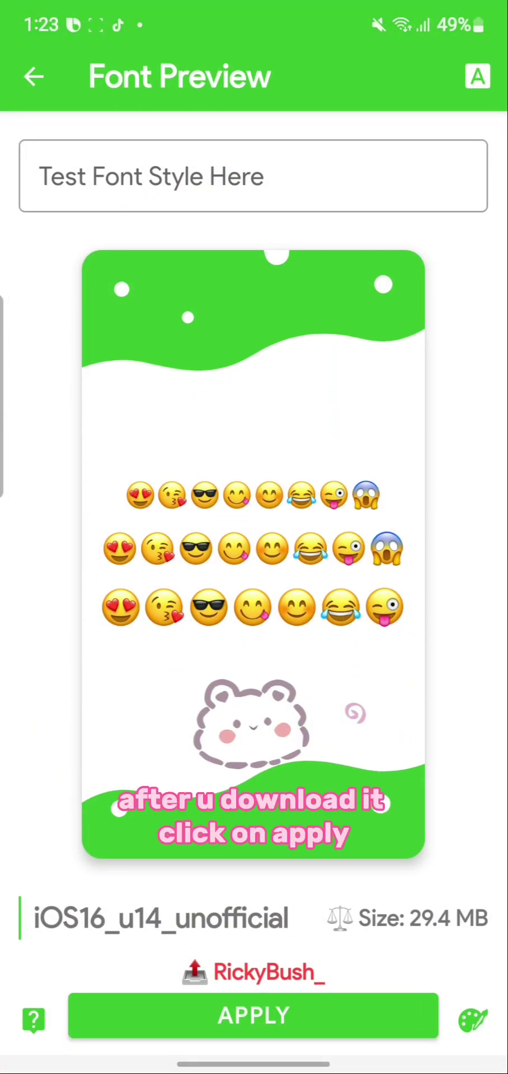
# - Apply the iOS16_u14_unofficial emoji font with the Android version set to Auto (Recommended)
pyautogui.click(326, 1005)
pyautogui.click(328, 1013)
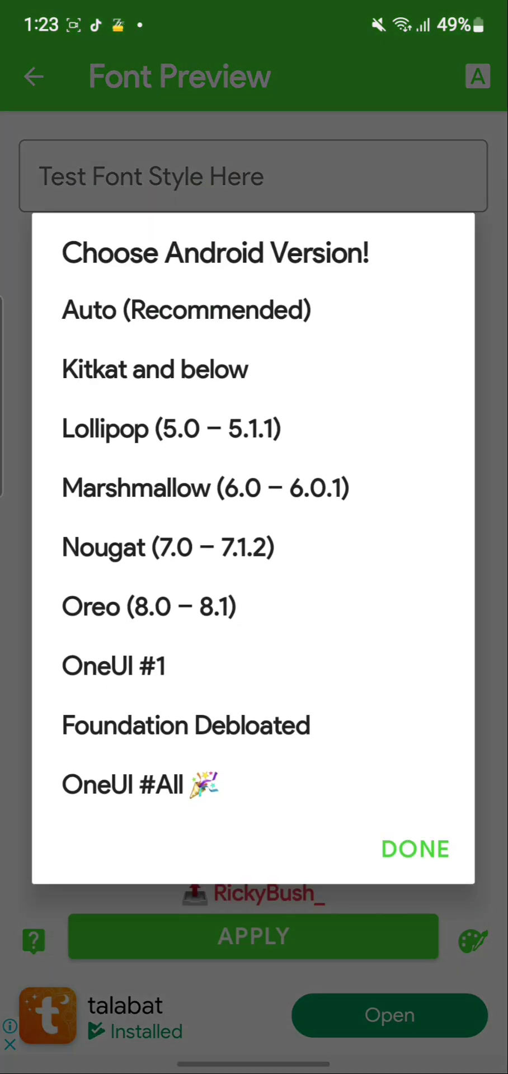
pyautogui.click(330, 313)
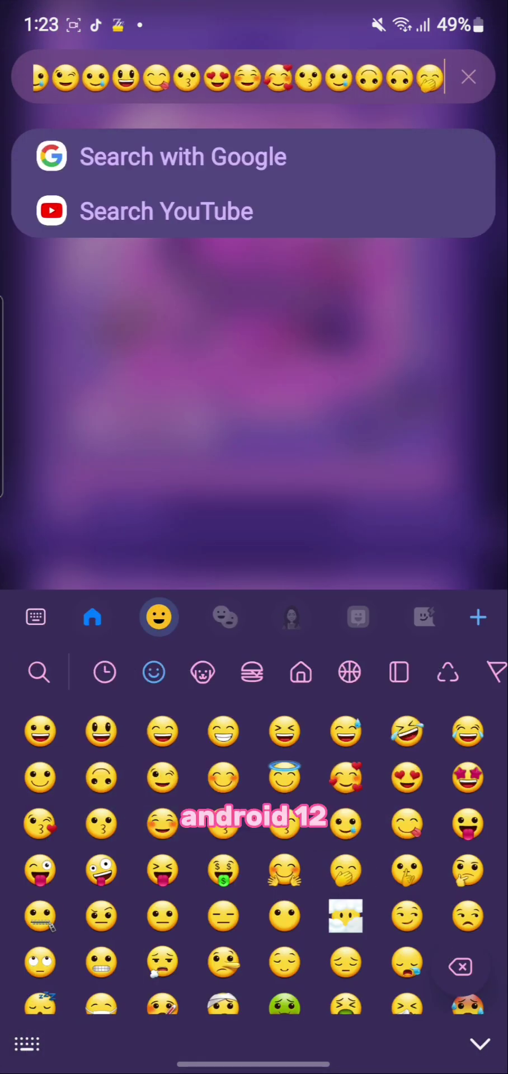
# - Enter stock Samsung emojis (🧔👦👩) into the search field, clear them, and return to letters
pyautogui.scroll(-10, 254, 839)
pyautogui.scroll(-10, 254, 828)
pyautogui.write('🧔👦🧔👦')
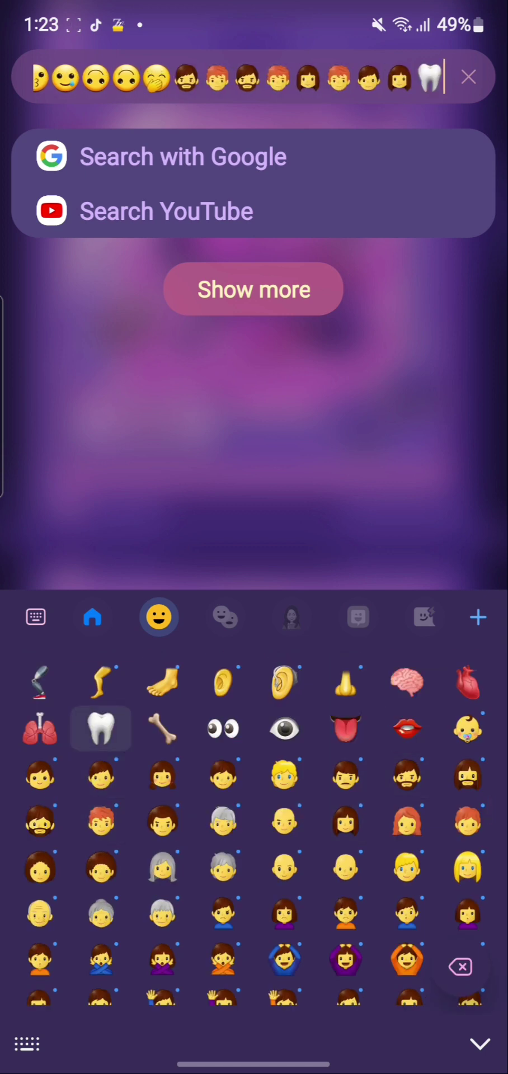
pyautogui.write('👩👦👦👩')
pyautogui.click(468, 77)
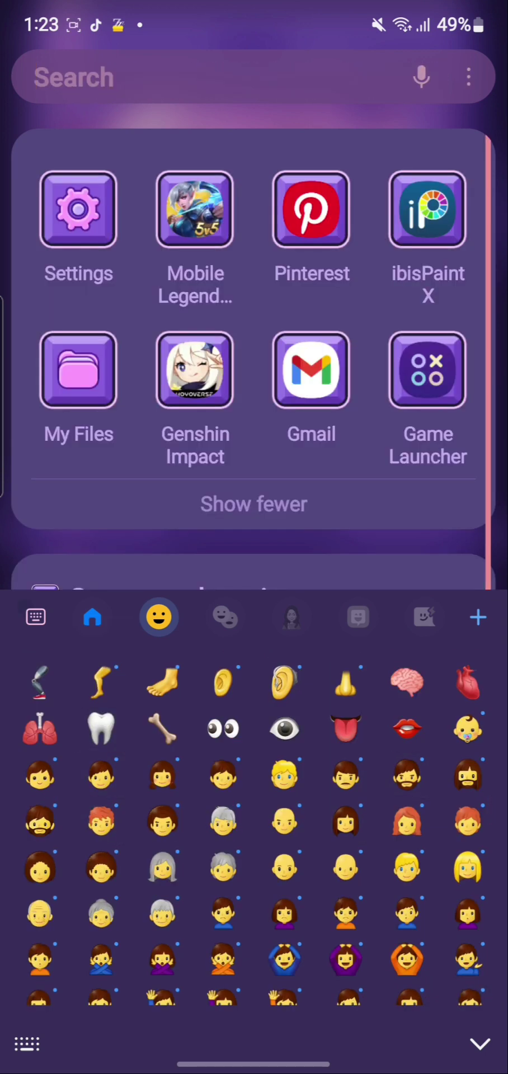
pyautogui.click(35, 617)
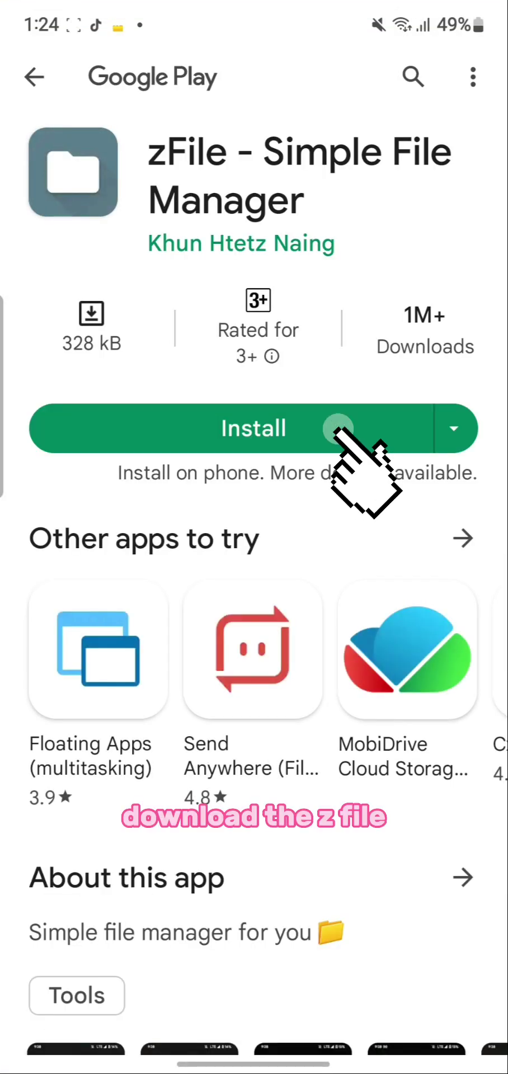
# - Install zFile - Simple File Manager from its Google Play Store page
pyautogui.click(339, 428)
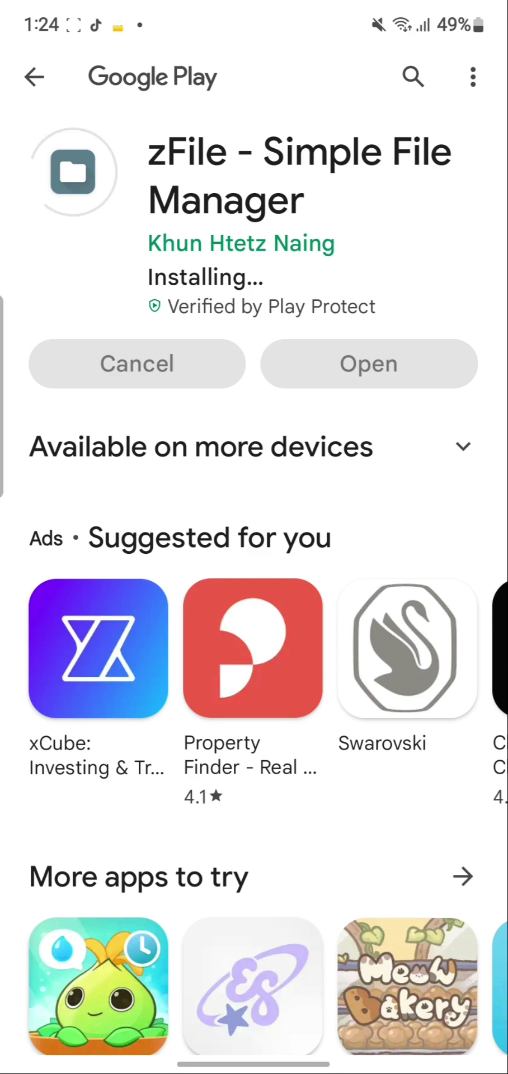
pyautogui.scroll(-10, 254, 559)
pyautogui.scroll(5, 254, 559)
pyautogui.scroll(5, 254, 560)
# - Switch on All files access for zFile and return to its storage folder list
pyautogui.click(369, 302)
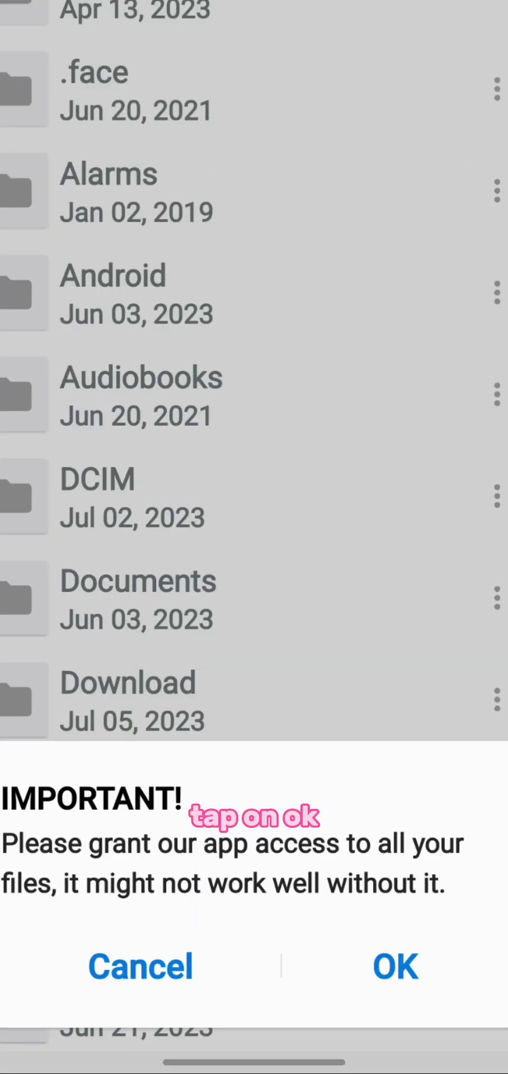
pyautogui.click(386, 984)
pyautogui.scroll(-15, 254, 560)
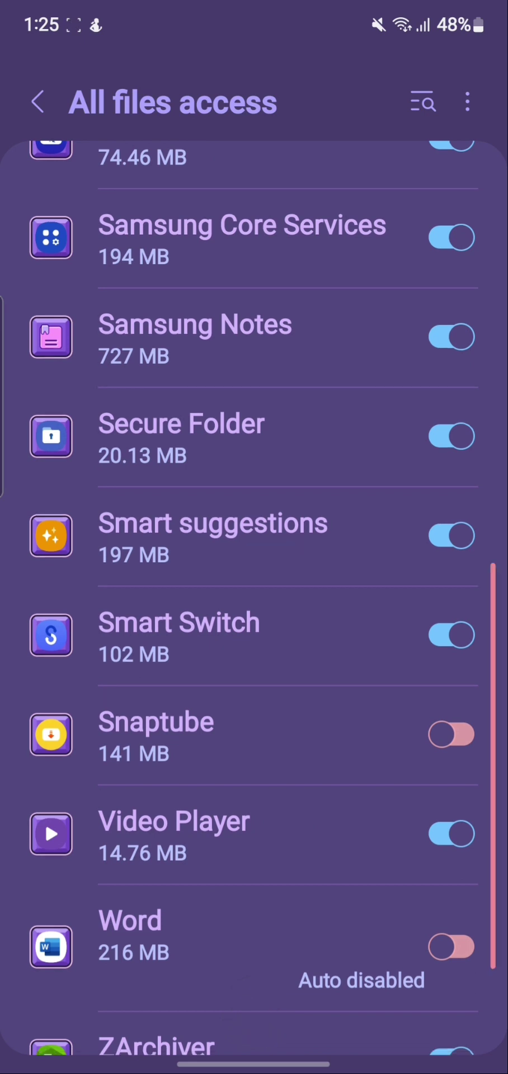
pyautogui.scroll(-3, 254, 560)
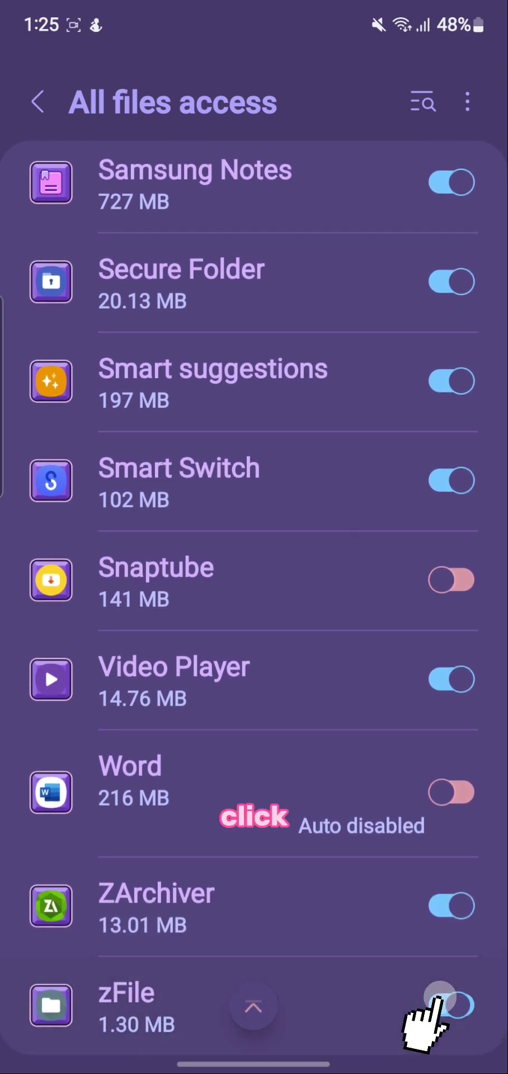
pyautogui.click(451, 1006)
pyautogui.moveTo(506, 813); pyautogui.dragTo(470, 814)
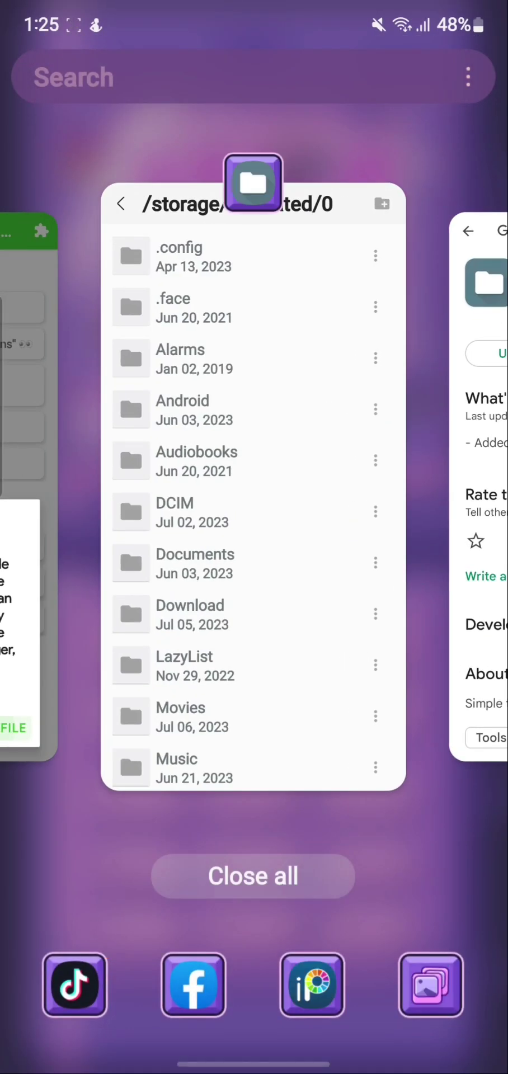
# - Reopen zFont's custom font guide and start the Install SamsungSans step, dismissing the ad
pyautogui.moveTo(129, 441); pyautogui.dragTo(311, 442)
pyautogui.click(253, 503)
pyautogui.click(254, 656)
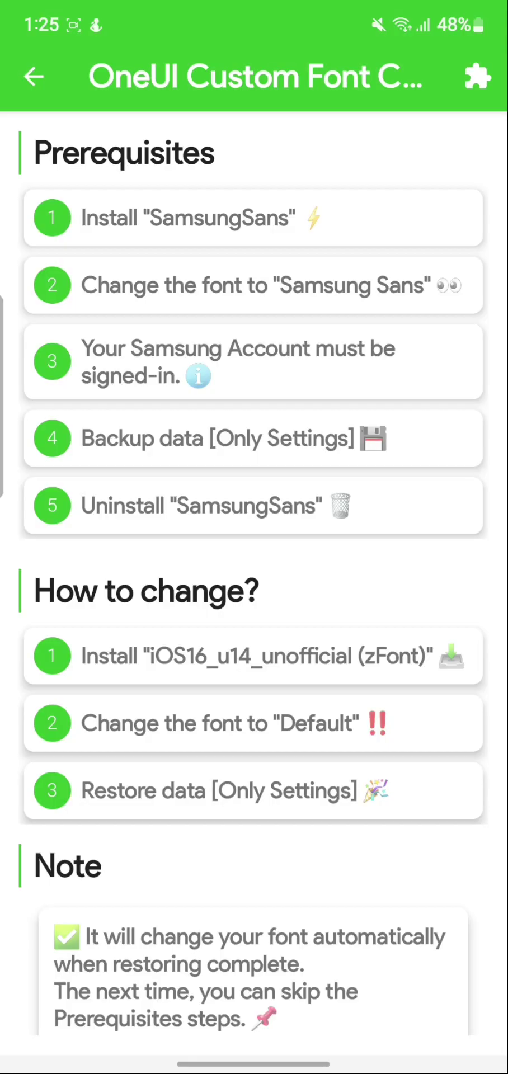
pyautogui.click(285, 217)
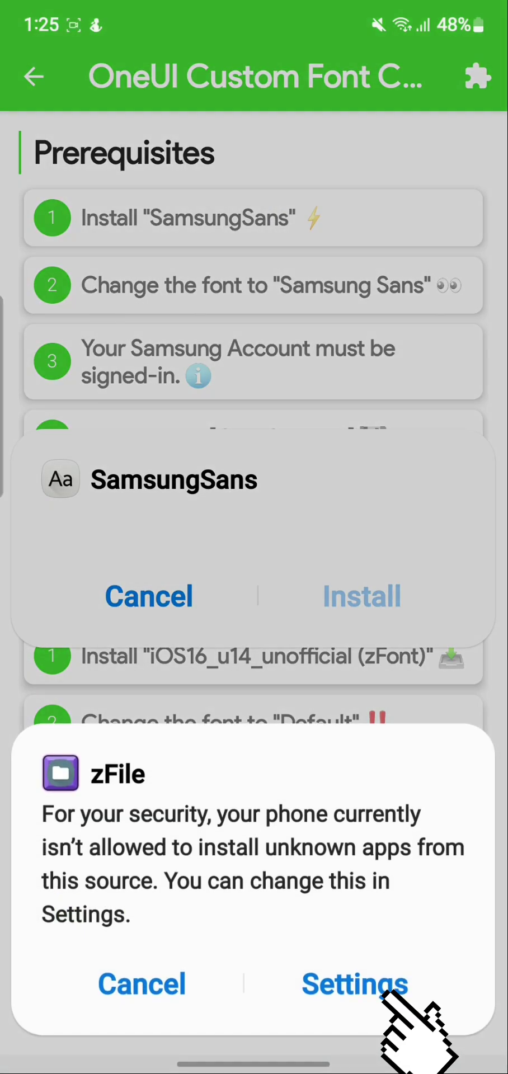
# - Allow zFile to install unknown apps and install the SamsungSans font app
pyautogui.click(388, 993)
pyautogui.scroll(-5, 254, 615)
pyautogui.scroll(-5, 254, 615)
pyautogui.scroll(-3, 254, 615)
pyautogui.click(355, 1003)
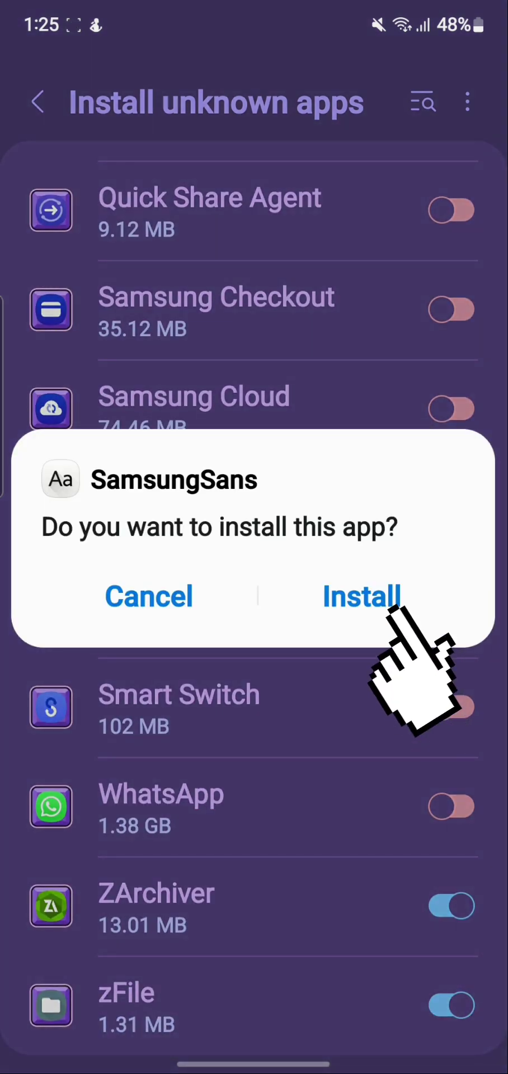
pyautogui.click(362, 591)
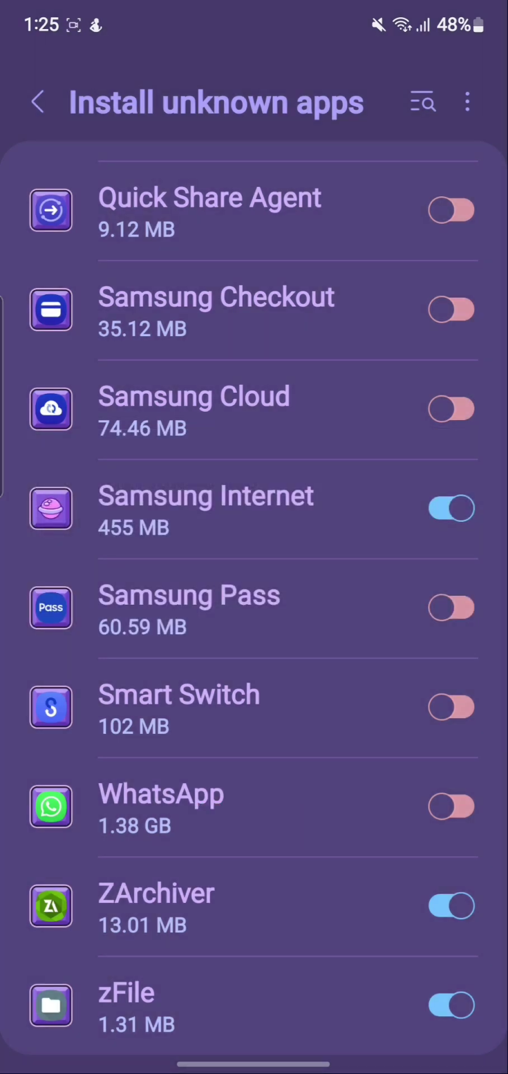
# - Back in the zFont guide, set the phone's font style to Samsung Sans
pyautogui.moveTo(254, 1063); pyautogui.dragTo(254, 671)
pyautogui.moveTo(168, 504); pyautogui.dragTo(420, 504)
pyautogui.click(254, 504)
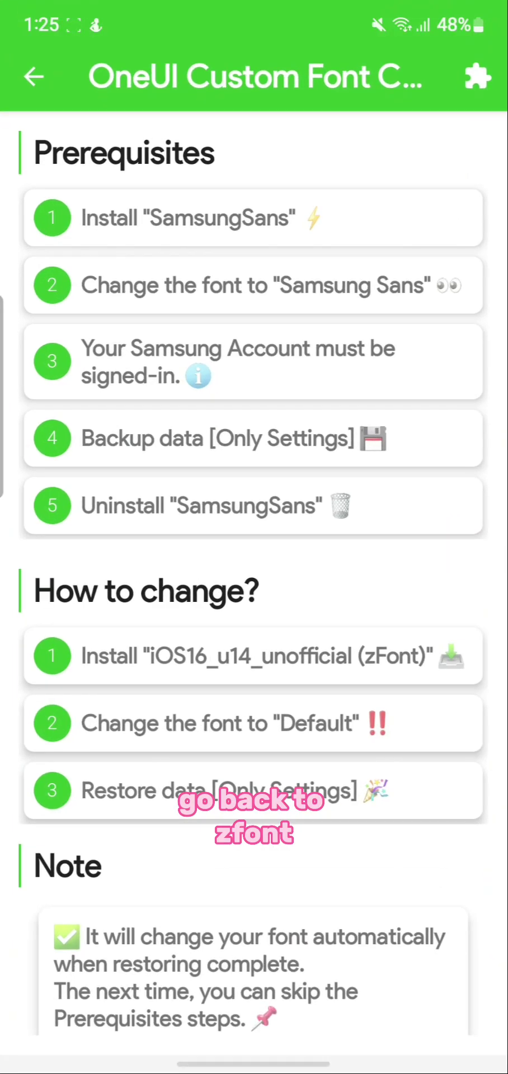
pyautogui.click(254, 285)
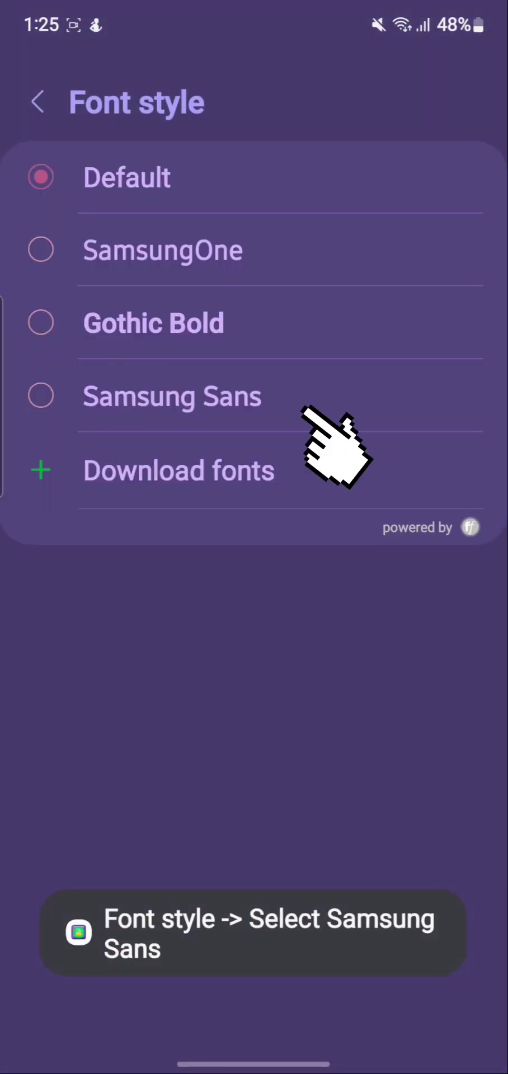
pyautogui.click(296, 398)
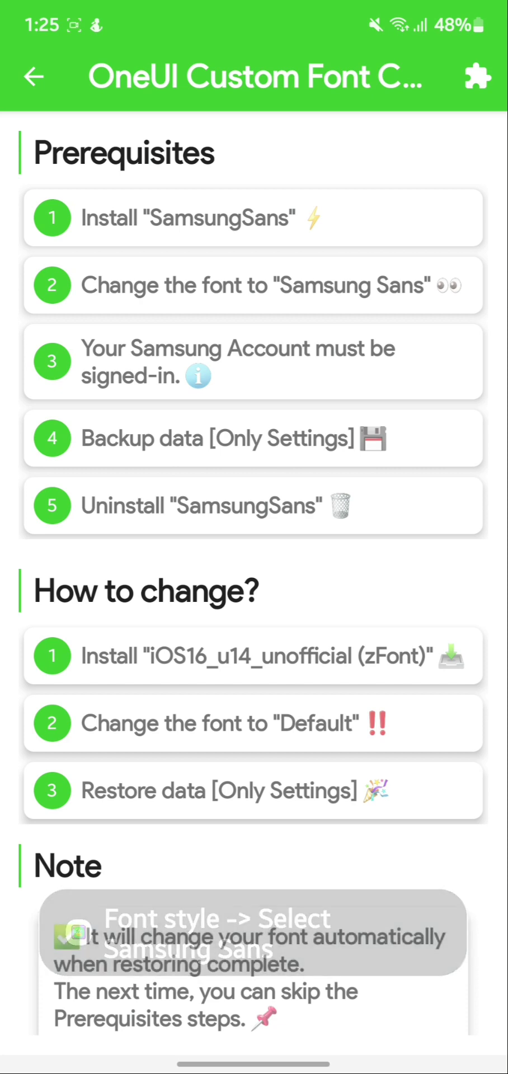
pyautogui.click(168, 361)
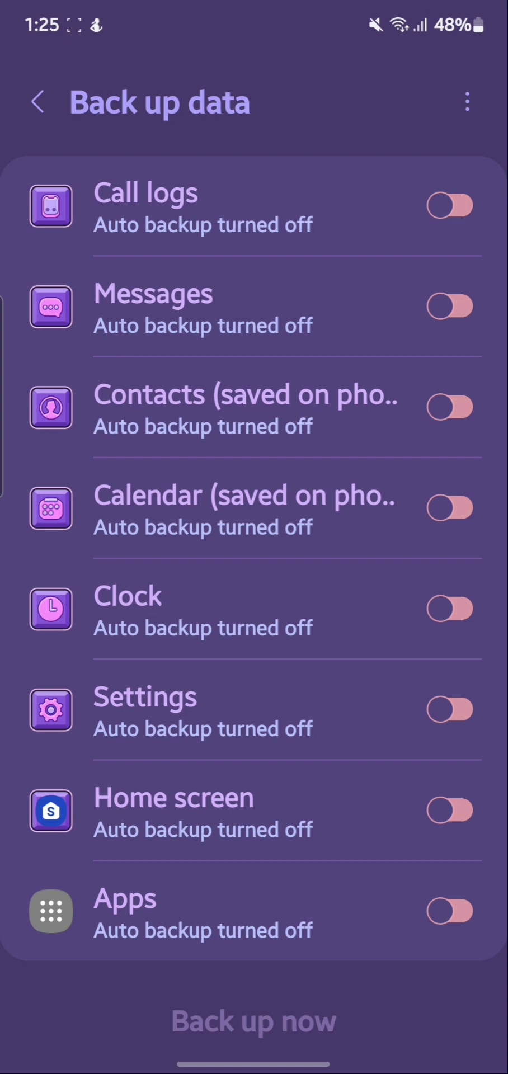
# - Back up only the Settings data and close the completed backup screen with Done
pyautogui.click(449, 709)
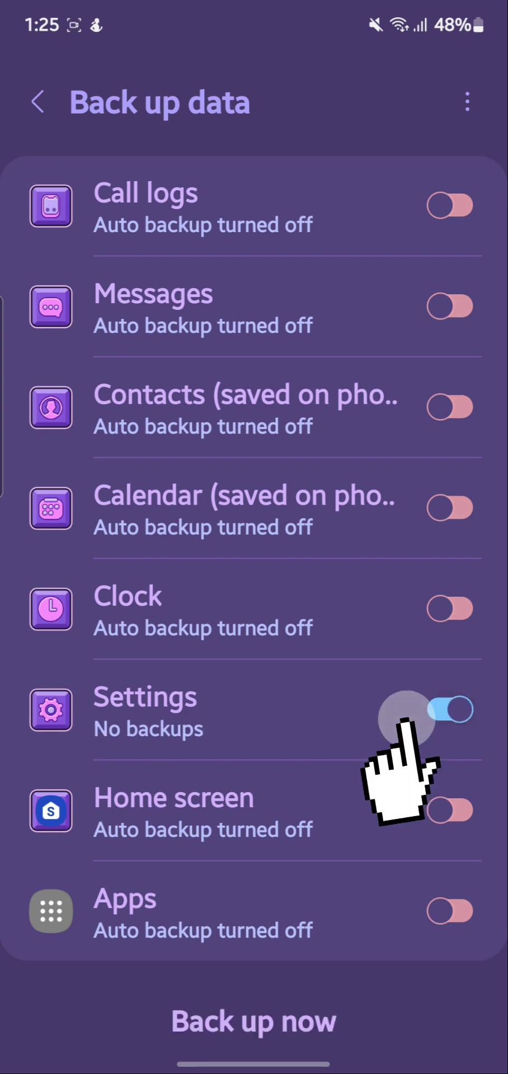
pyautogui.click(253, 1021)
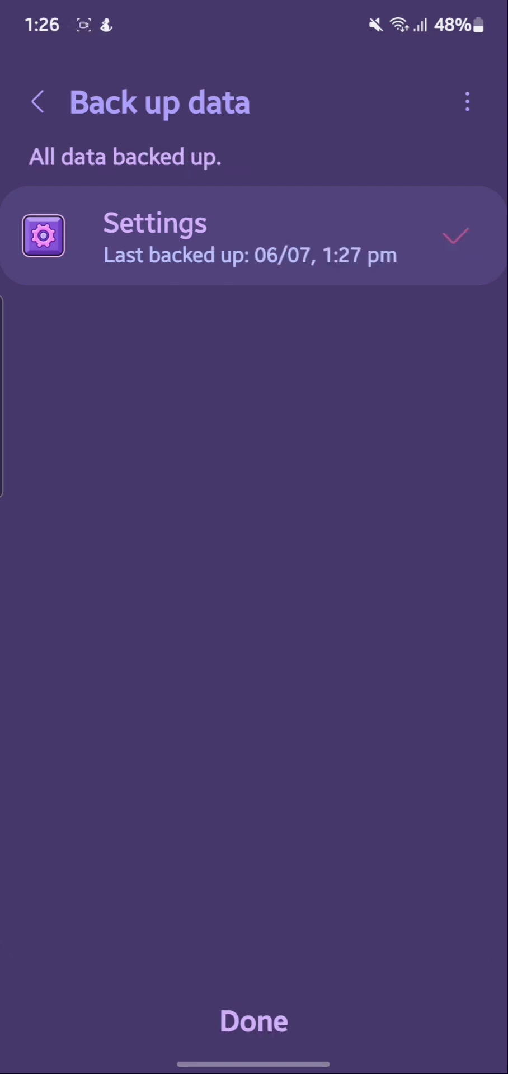
pyautogui.click(292, 1008)
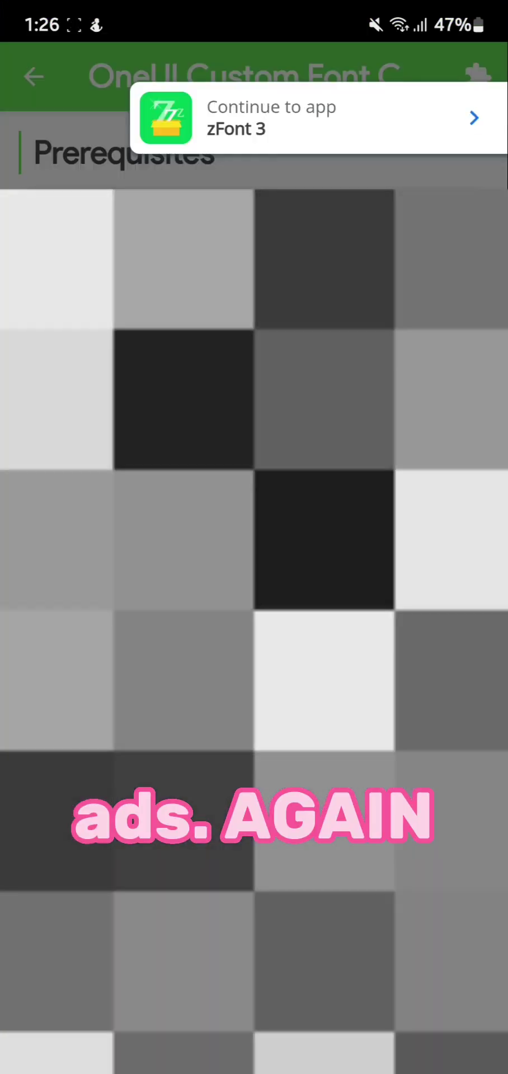
# - Dismiss the ad and uninstall the SamsungSans font app
pyautogui.click(313, 118)
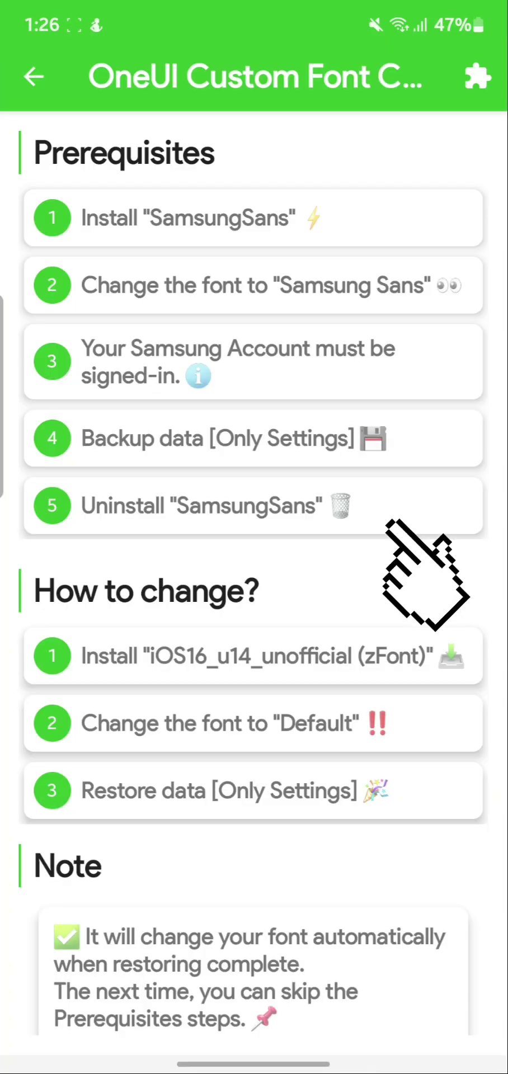
pyautogui.click(390, 520)
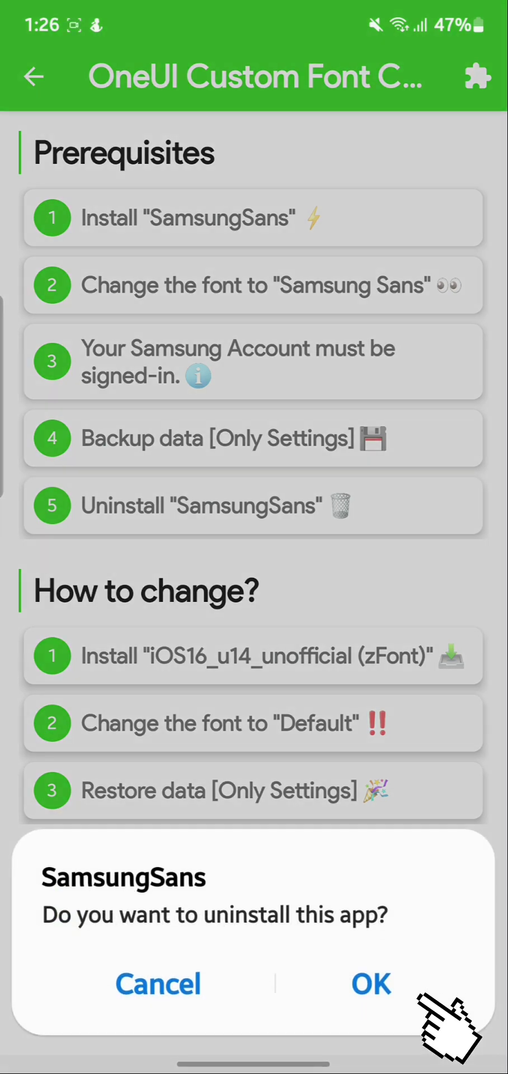
pyautogui.click(371, 983)
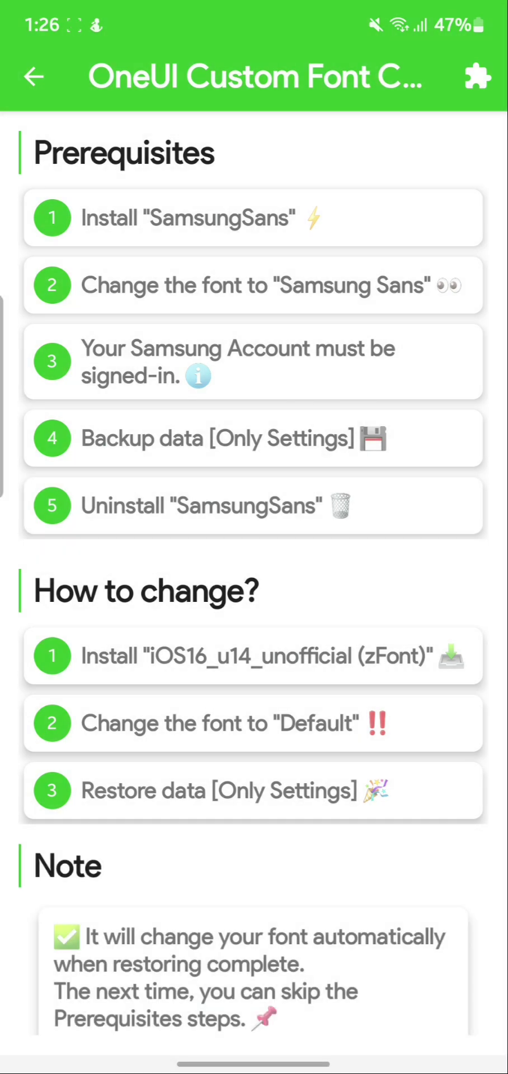
# - Install the iOS16_u14_unofficial font package, choosing Install anyway past the Play Protect warning
pyautogui.scroll(-2, 254, 559)
pyautogui.click(251, 596)
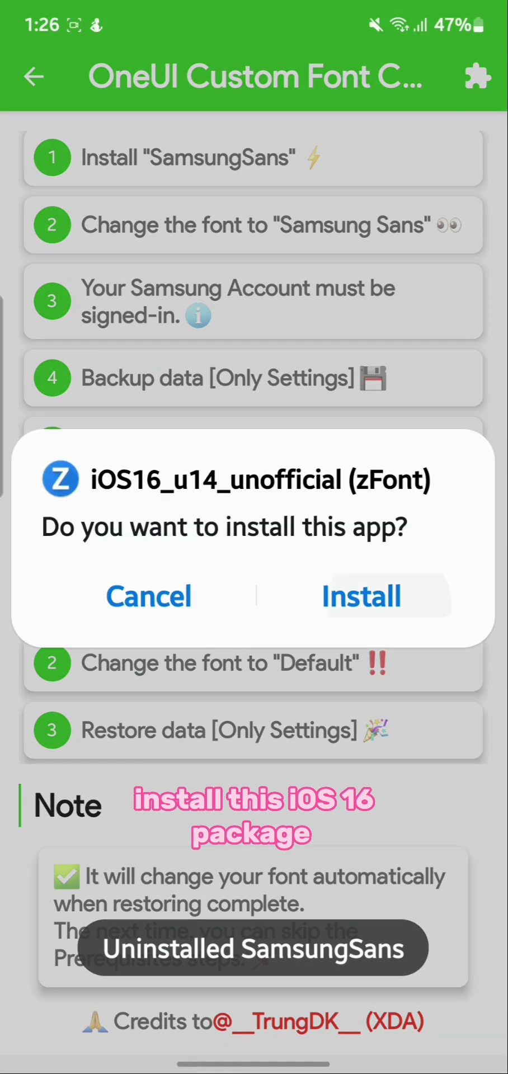
pyautogui.click(362, 596)
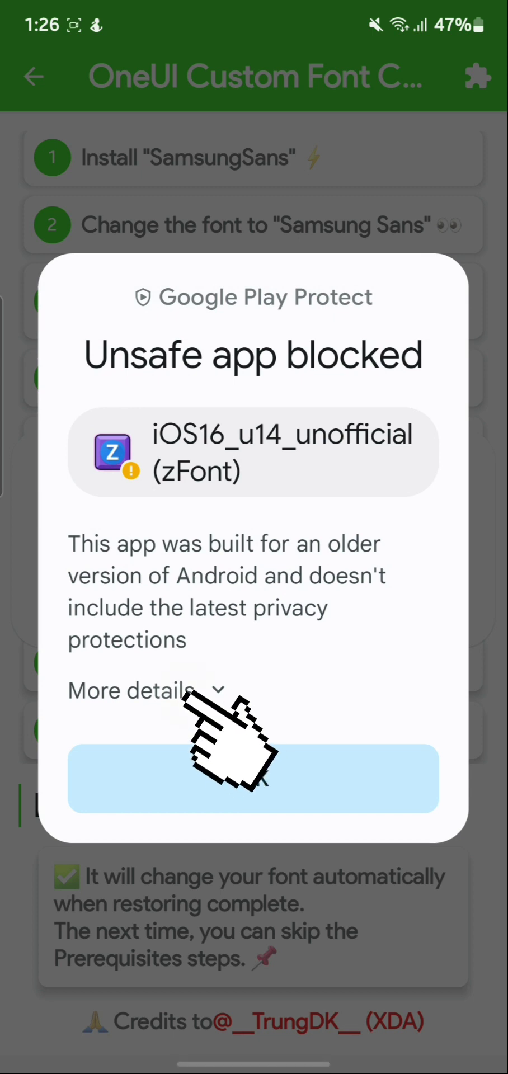
pyautogui.click(184, 692)
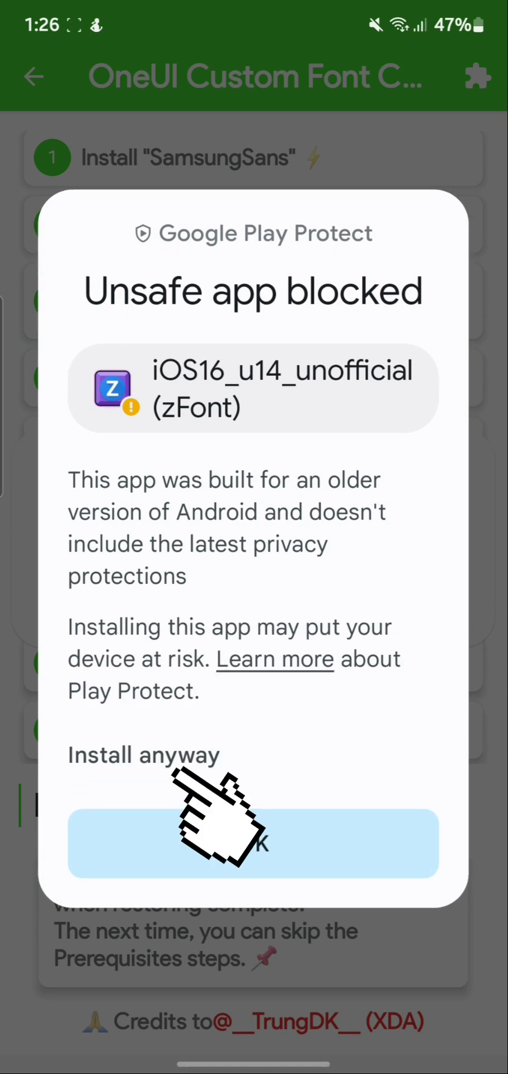
pyautogui.click(144, 754)
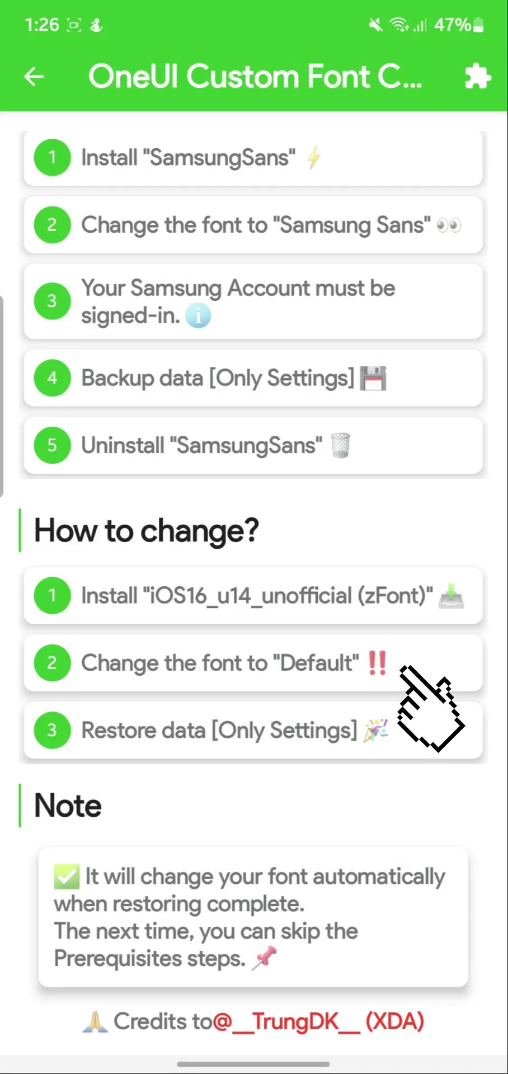
pyautogui.click(404, 669)
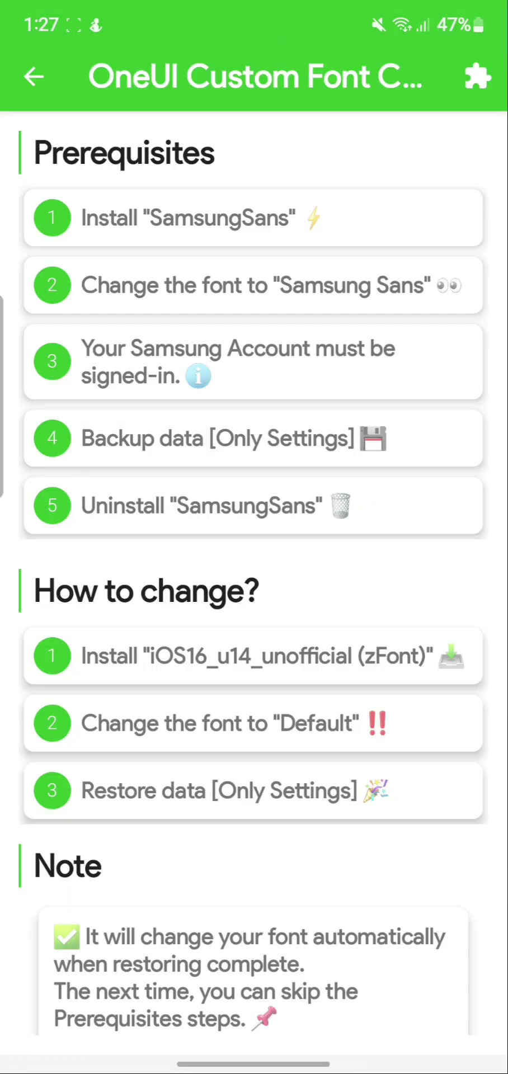
# - Restore only the Settings data from the IPhone 14 Pro cloud backup
pyautogui.click(404, 790)
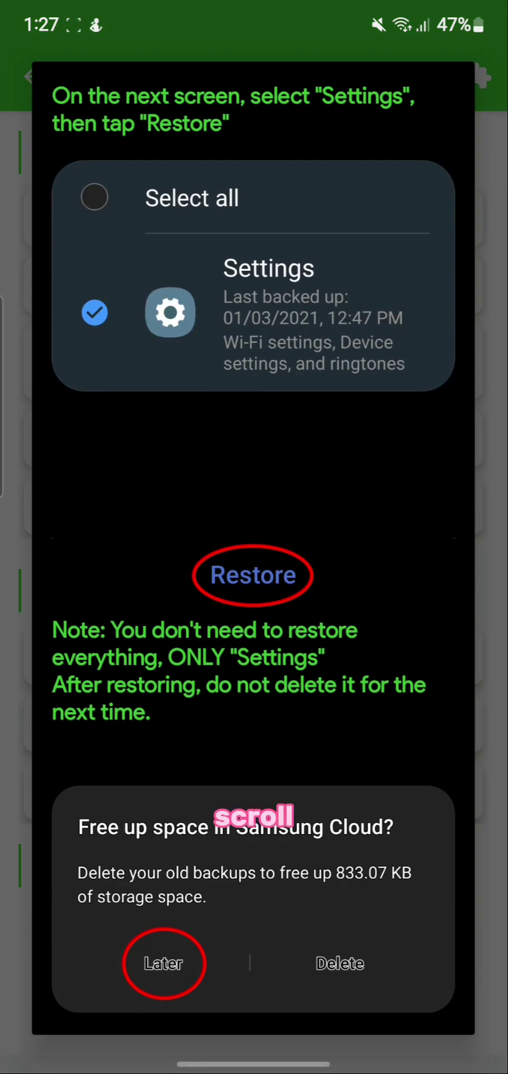
pyautogui.click(364, 1054)
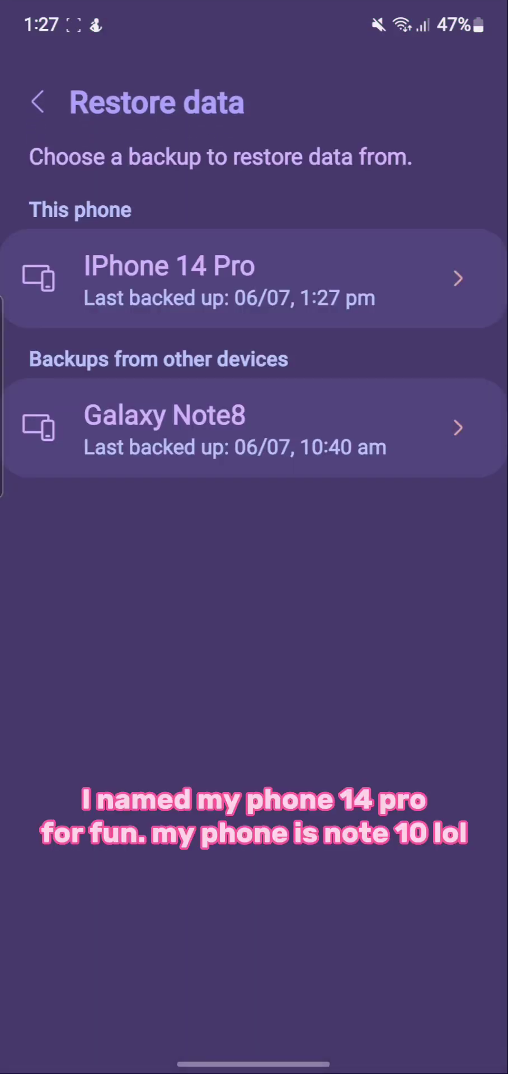
pyautogui.click(262, 274)
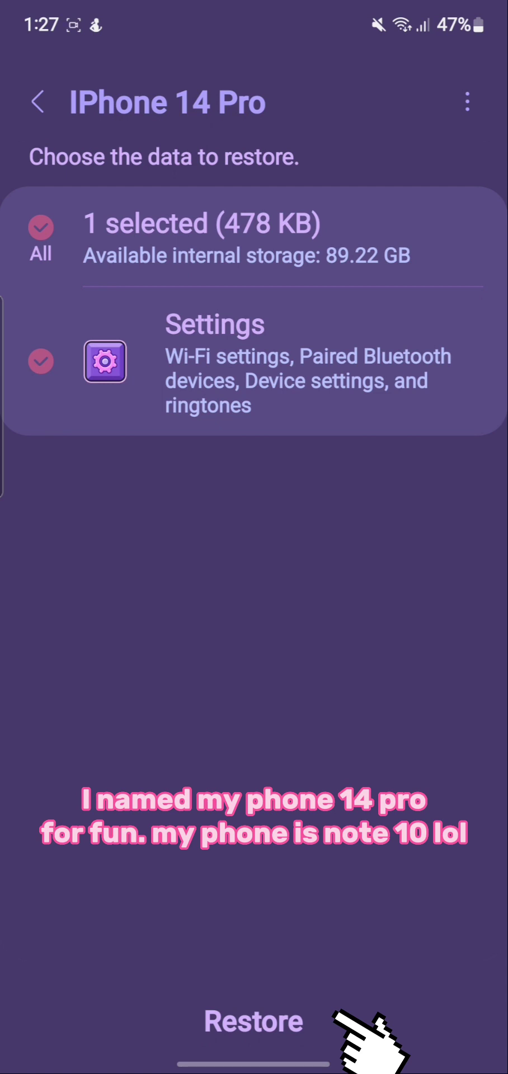
pyautogui.click(253, 1021)
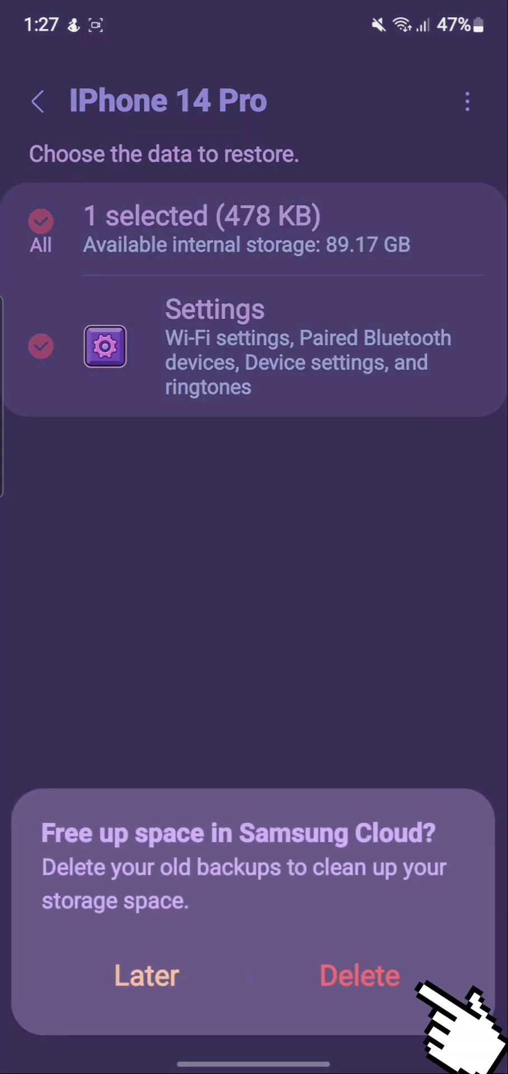
# - Permanently delete that backup from the Free up space prompt
pyautogui.click(404, 974)
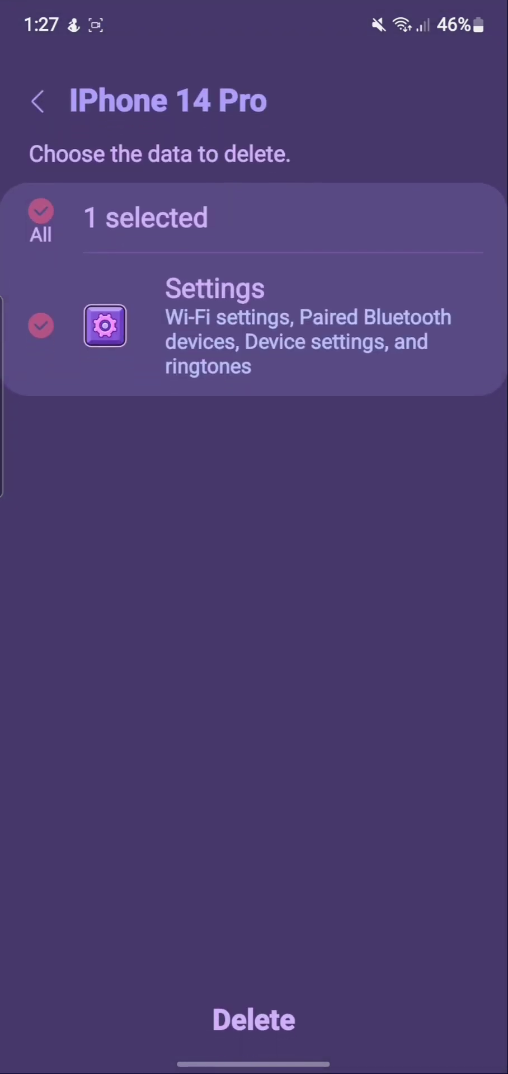
pyautogui.click(253, 1019)
pyautogui.click(362, 992)
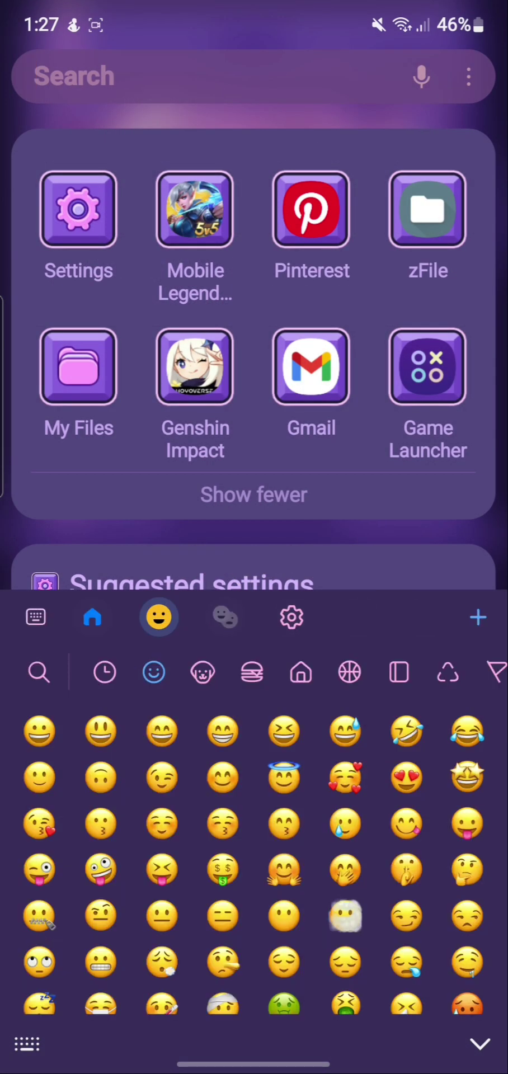
# - Enter iOS-style emojis (😗🤩😀😍🤪) into the search, erase them, and return to the home screen
pyautogui.write('😗🤩😀😍🤪🥲🤪😋🙃')
pyautogui.scroll(-10, 254, 839)
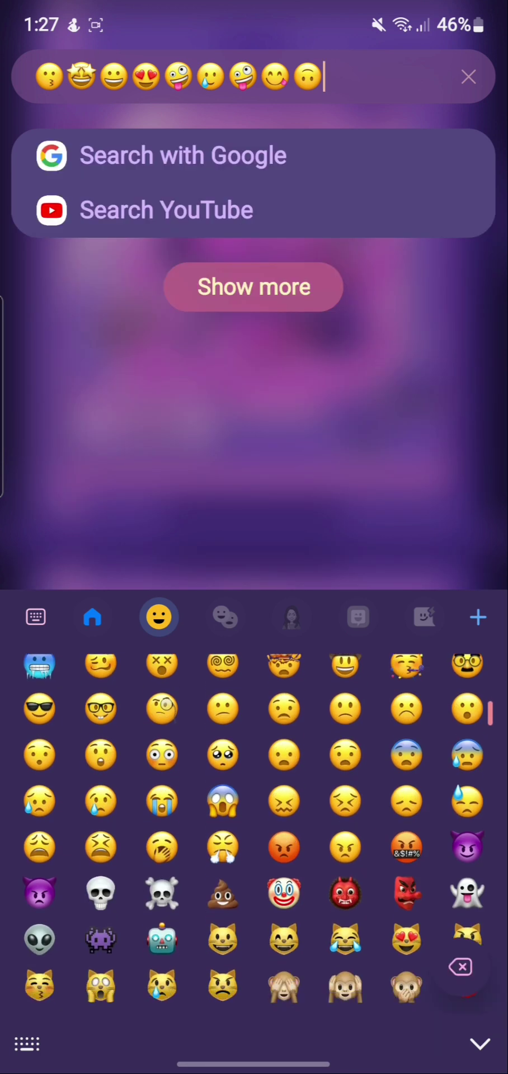
pyautogui.scroll(5, 254, 839)
pyautogui.press('BackSpace')
pyautogui.press('BackSpace')
pyautogui.press('BackSpace')
pyautogui.scroll(-5, 254, 839)
pyautogui.scroll(-5, 254, 839)
pyautogui.click(36, 617)
pyautogui.moveTo(506, 479); pyautogui.dragTo(470, 480)
pyautogui.moveTo(506, 553); pyautogui.dragTo(481, 554)
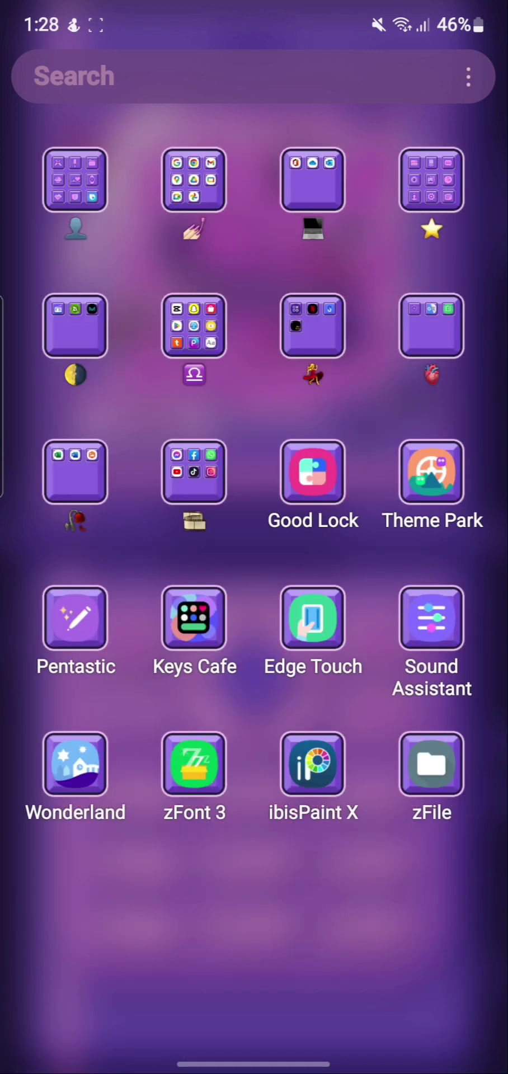
# - Launch Gboard from the Libra folder and preview, then cancel, the Default theme
pyautogui.click(194, 326)
pyautogui.click(395, 859)
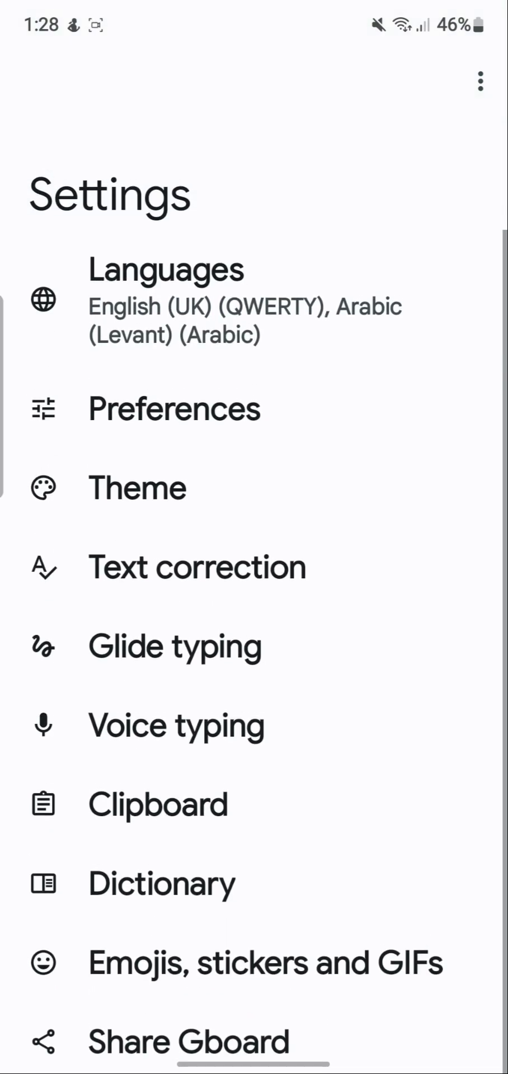
pyautogui.click(137, 488)
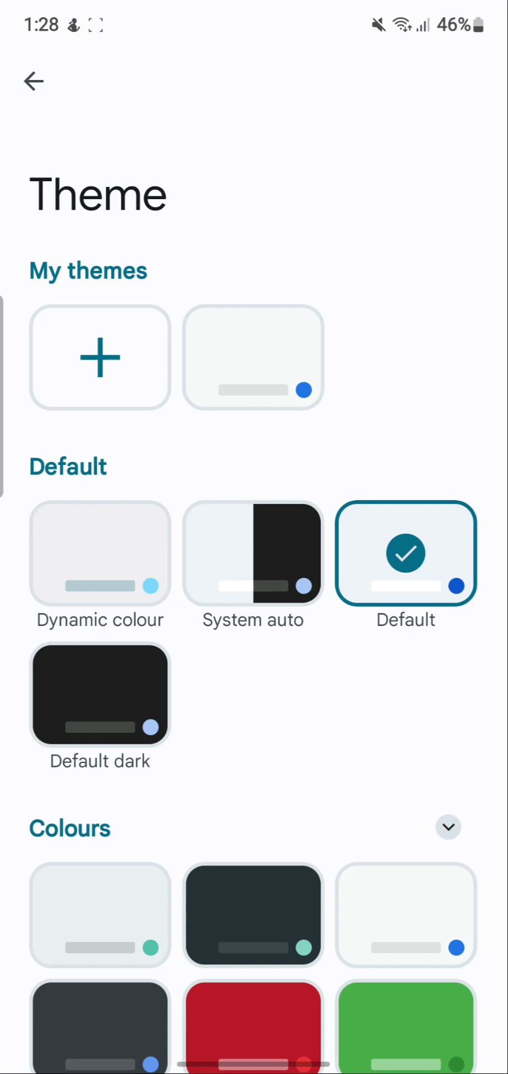
pyautogui.scroll(-2, 254, 560)
pyautogui.click(406, 442)
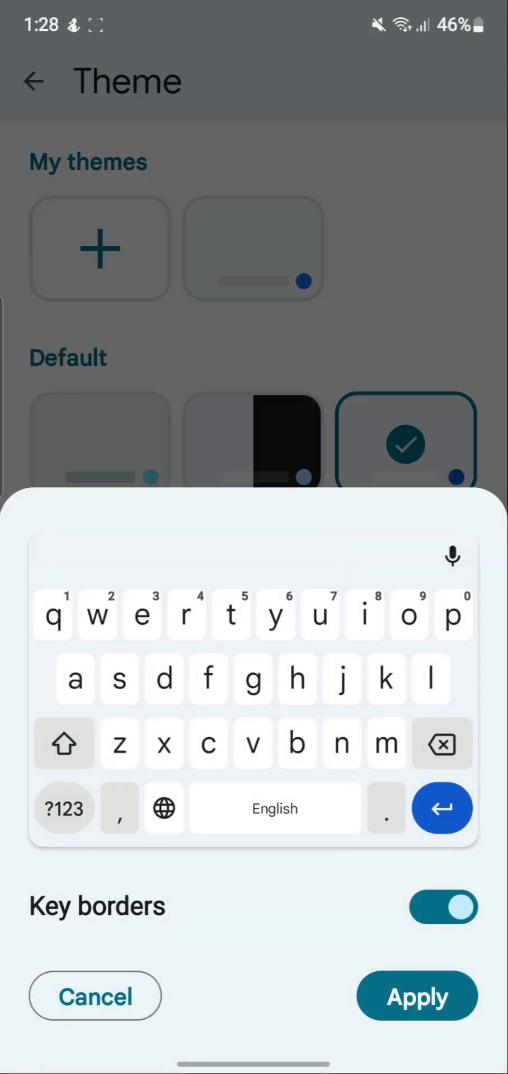
pyautogui.click(417, 996)
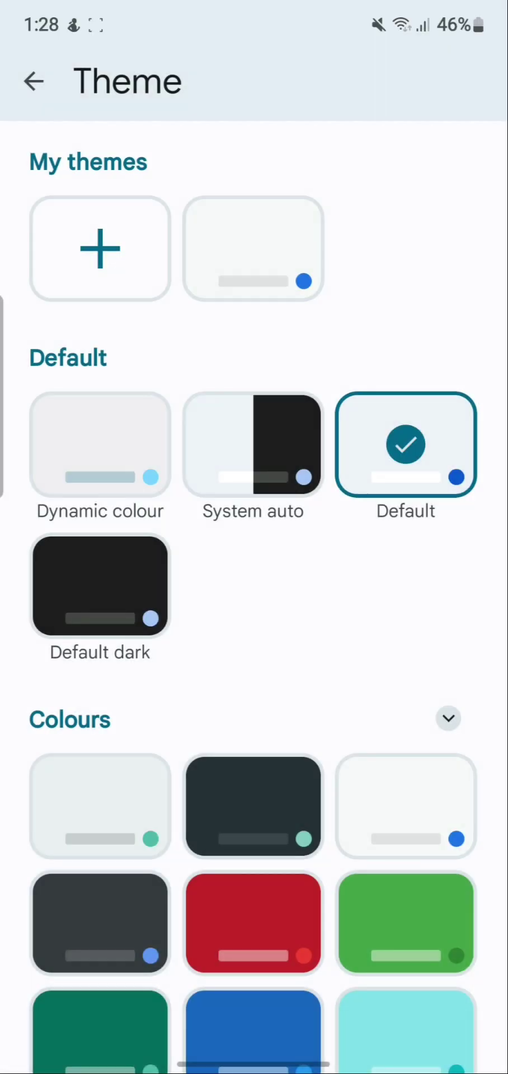
# - Apply one of Gboard's Colours themes and return to the main settings list
pyautogui.scroll(-2, 254, 559)
pyautogui.click(405, 728)
pyautogui.click(416, 996)
pyautogui.scroll(-3, 254, 559)
# - Under Gboard Preferences, change the Keyboard height option from Normal to Mid-tall
pyautogui.click(34, 81)
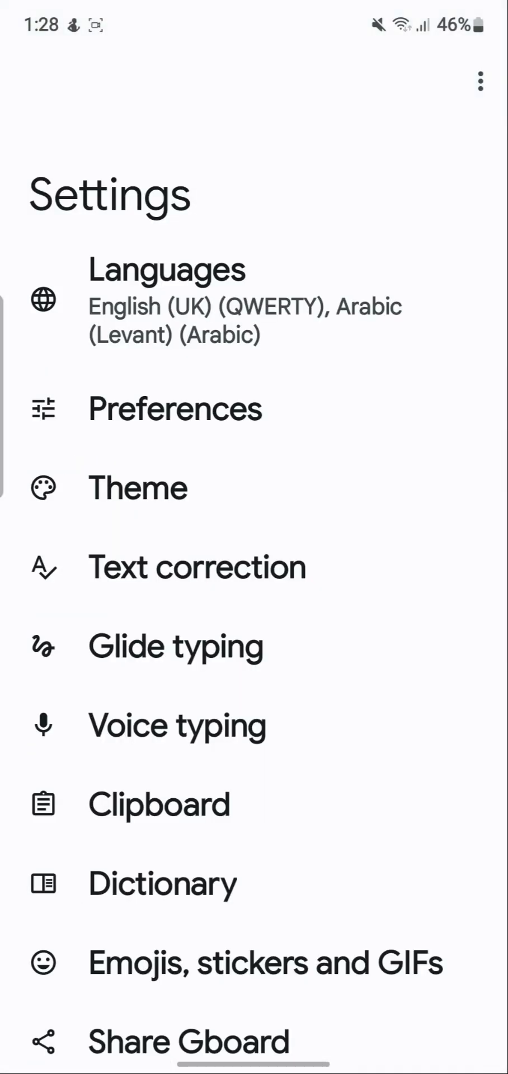
pyautogui.scroll(-2, 254, 559)
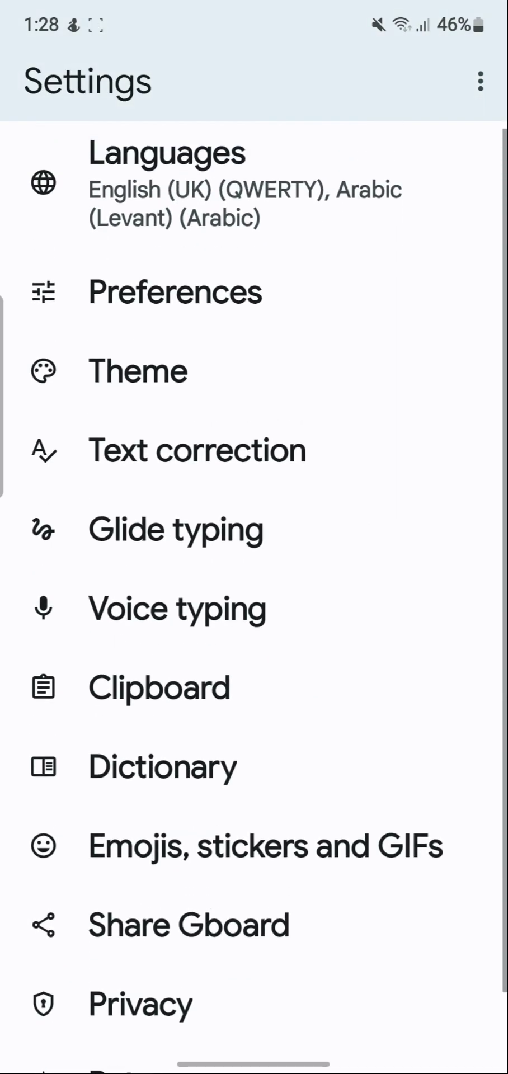
pyautogui.click(175, 292)
pyautogui.scroll(-4, 254, 560)
pyautogui.scroll(-6, 254, 559)
pyautogui.scroll(-4, 254, 559)
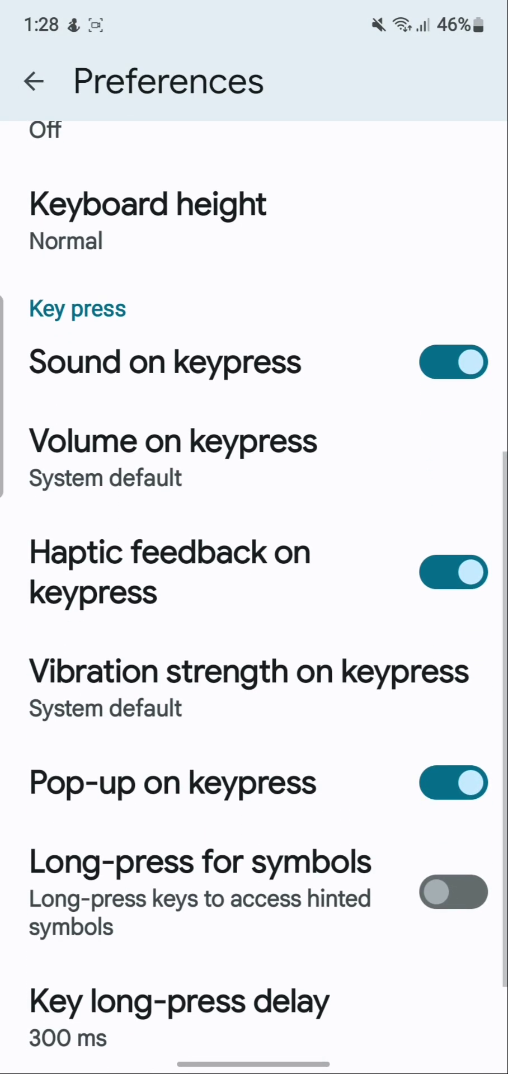
pyautogui.click(147, 221)
pyautogui.click(252, 672)
pyautogui.scroll(-2, 254, 559)
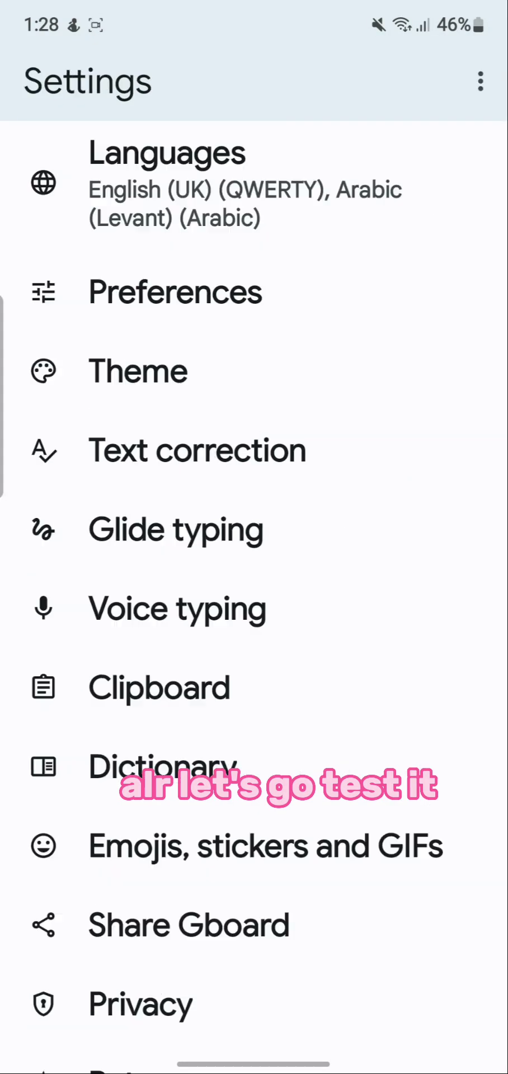